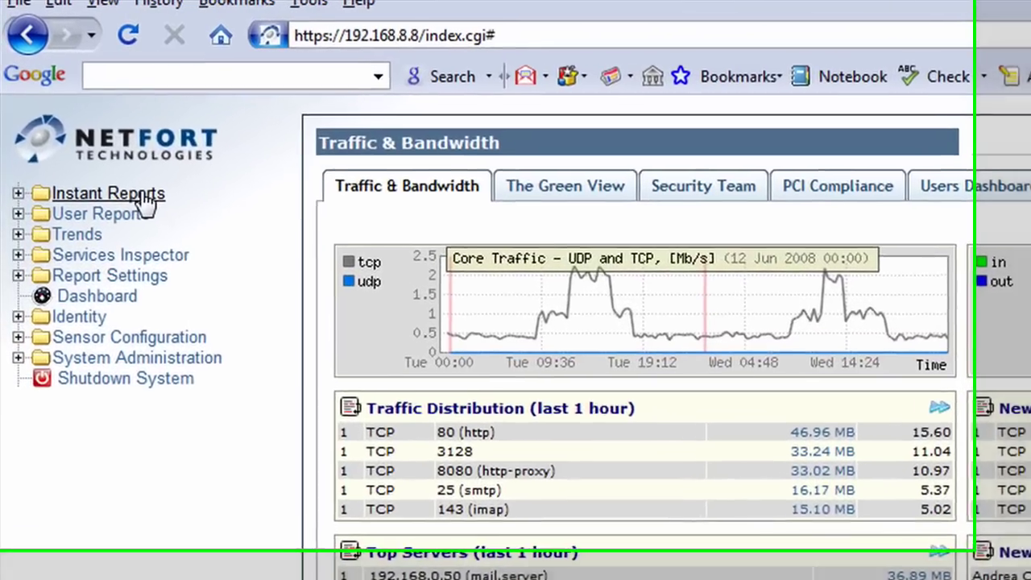
Expand Instant Reports and User Reports to reveal their Application Decoder reports
click(119, 165)
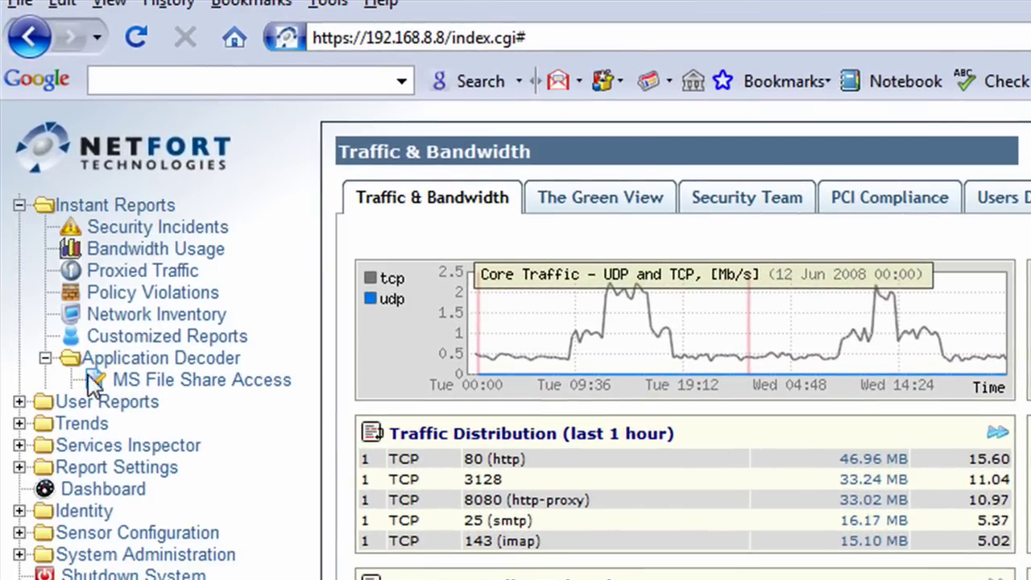
click(101, 407)
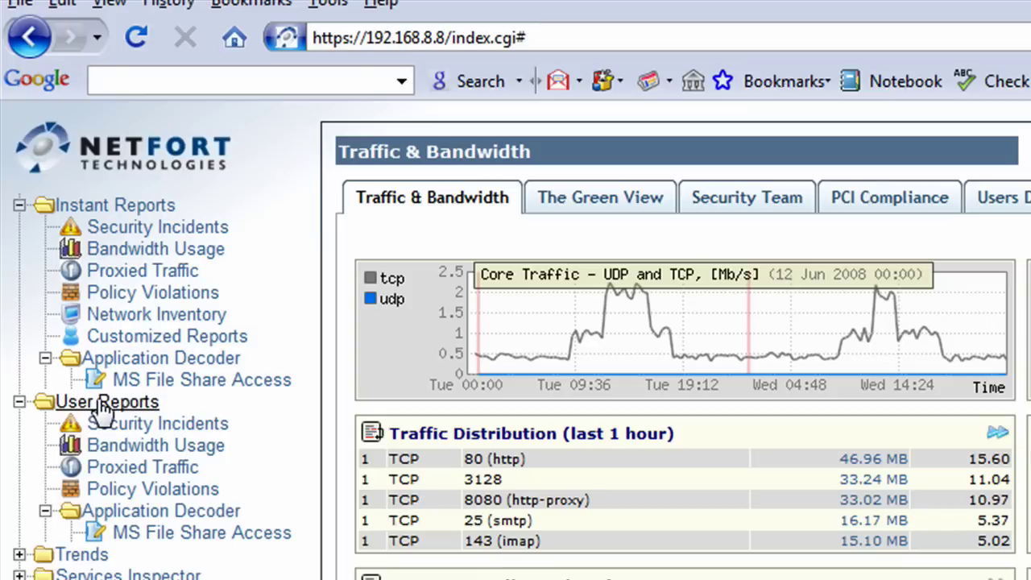
Open MS File Share Access and set User Search by Filename's filename to .mp3$|.avi$|.wmf$
click(246, 538)
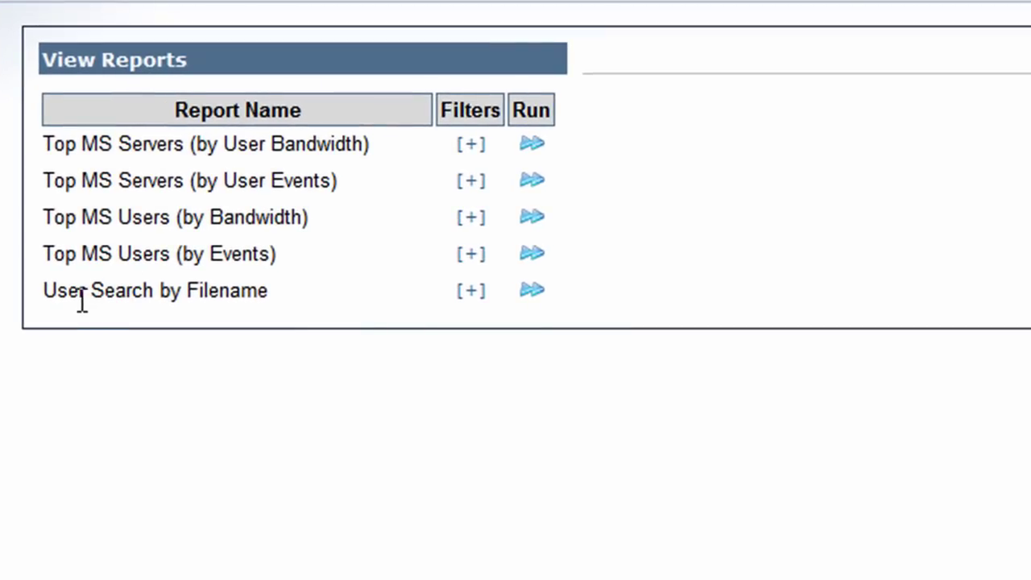
click(473, 292)
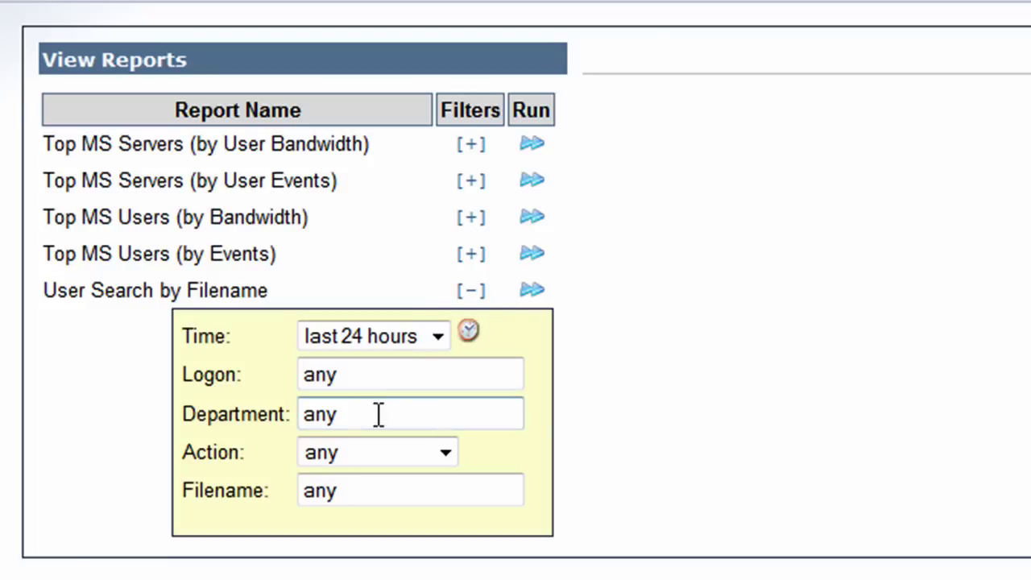
drag(419, 490, 246, 484)
text(.mp3)
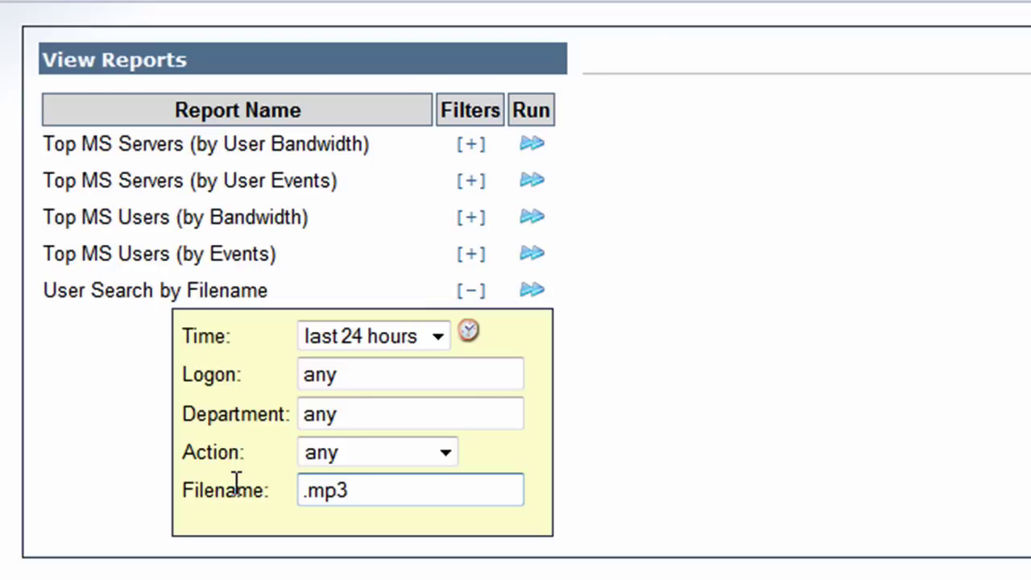
text($)
text(|.avi)
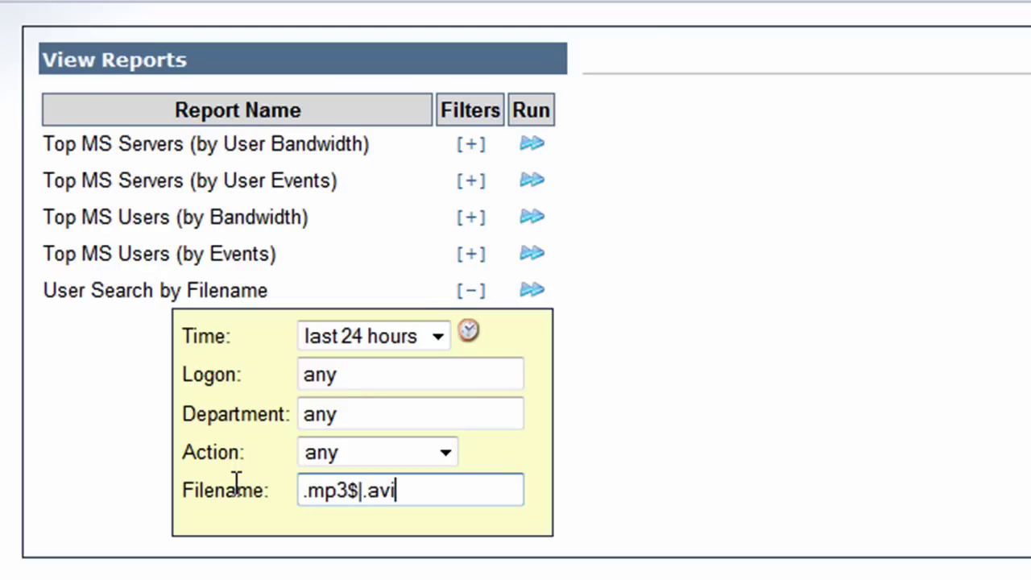
text($|..WMF)
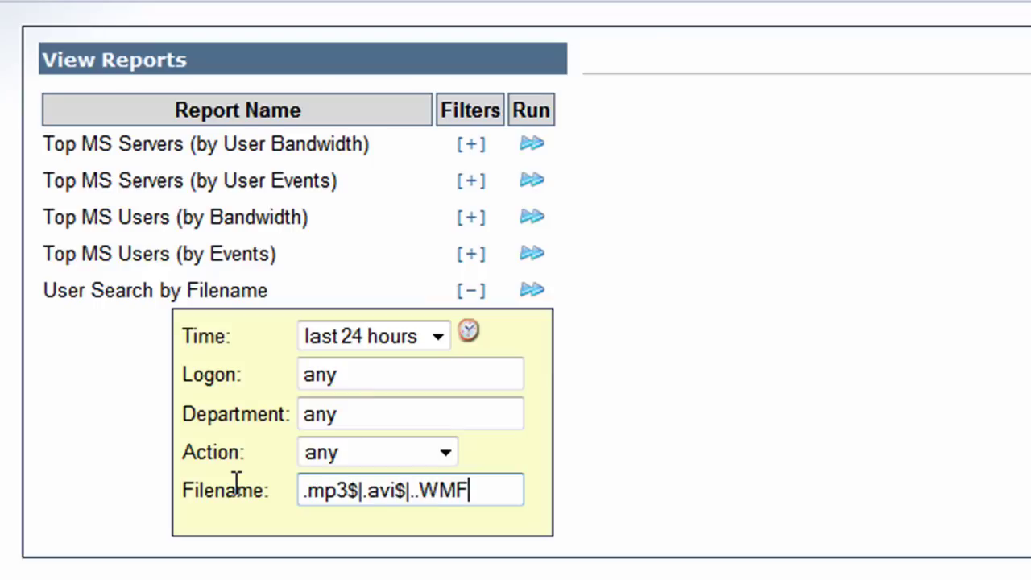
key(BackSpace)
key(BackSpace)
key(BackSpace)
key(BackSpace)
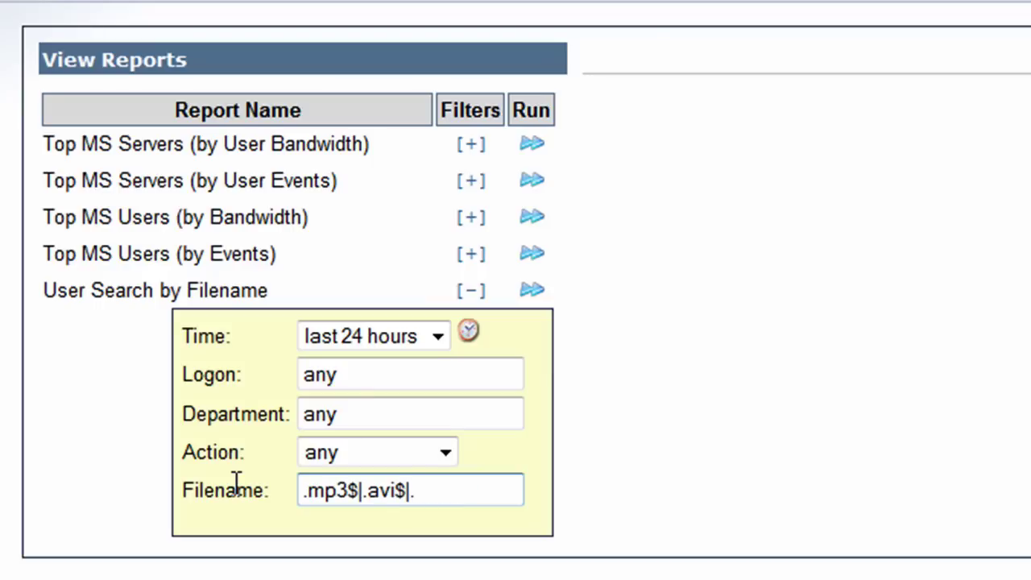
text(WMF)
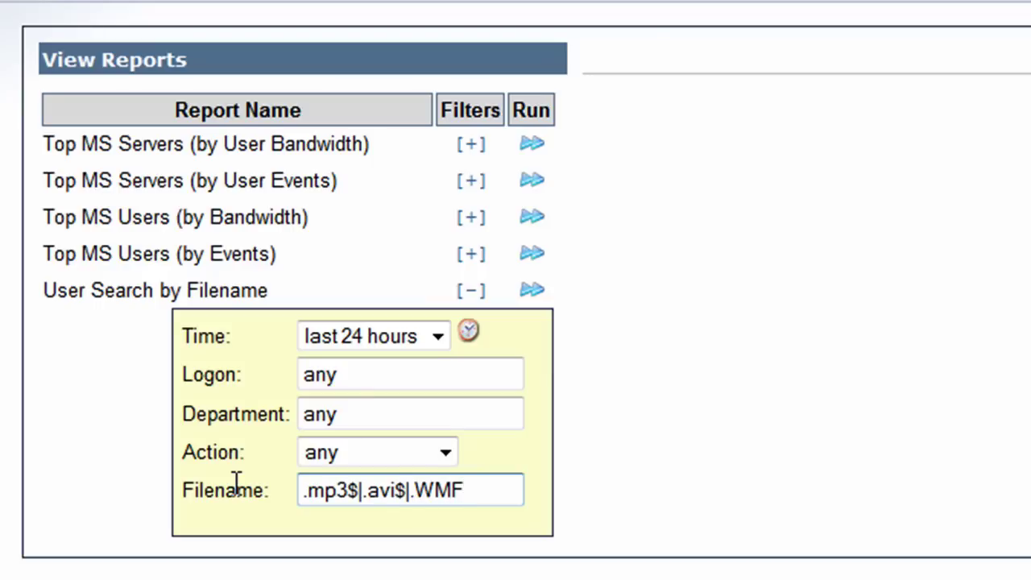
key(BackSpace)
key(BackSpace)
key(BackSpace)
text(wmf)
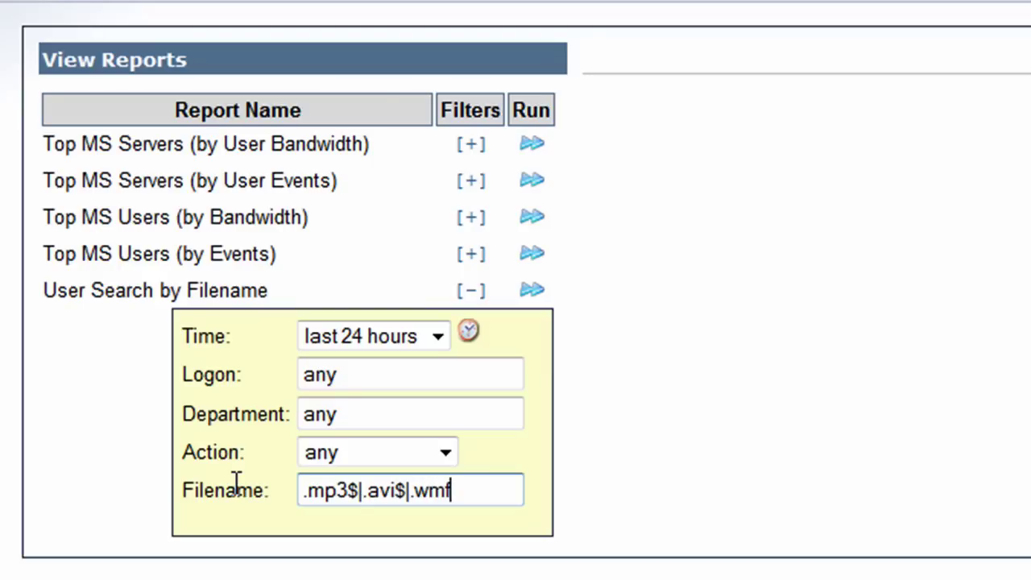
text($)
Run User Search by Filename to list .mp3 files from \MUSIC\SNOWPATROL on 192.168.0.150
click(532, 290)
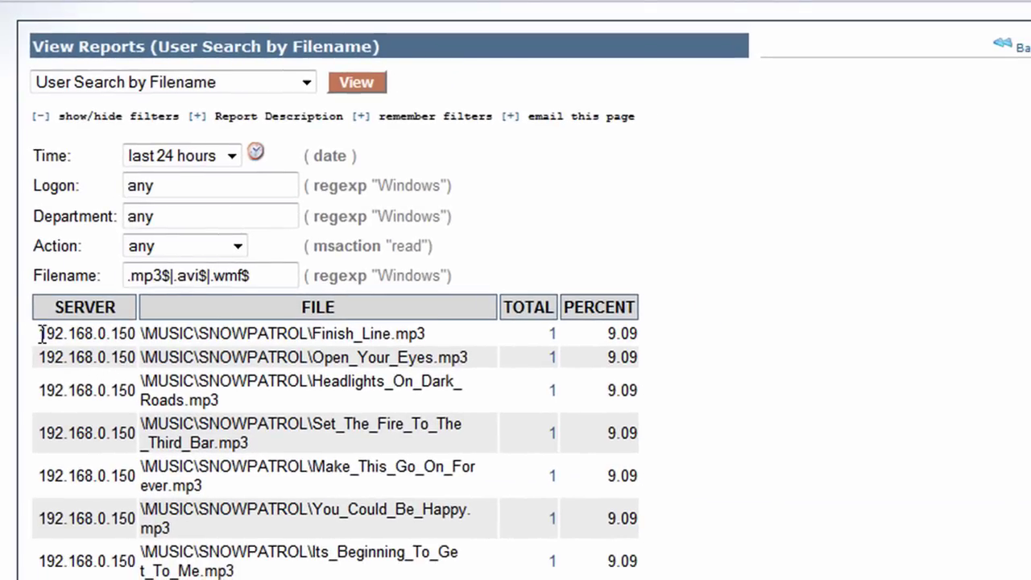
drag(37, 334, 437, 345)
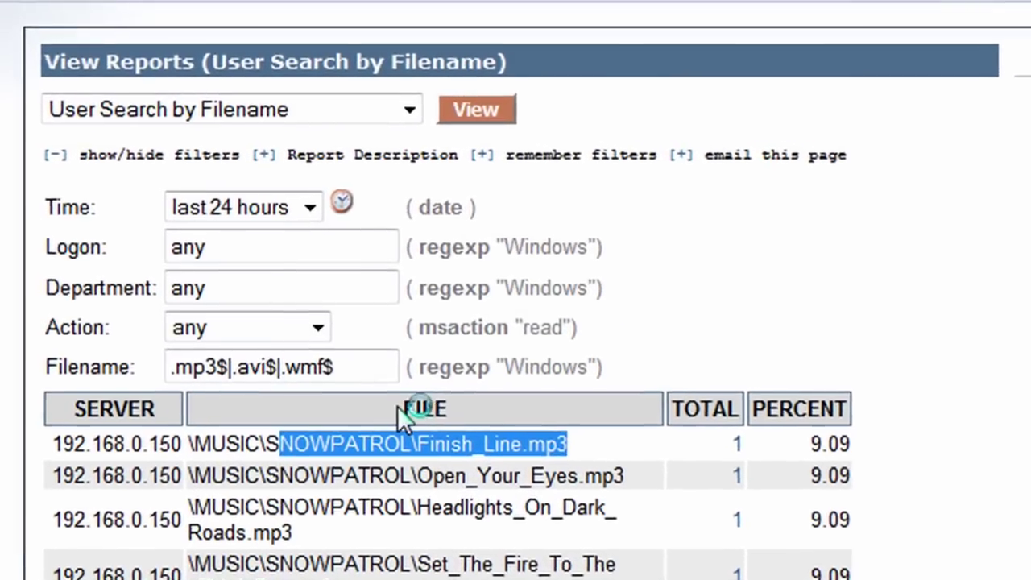
Check who accessed Finish_Line.mp3, then save the filters as 'Network Audit - Media Files'
click(397, 408)
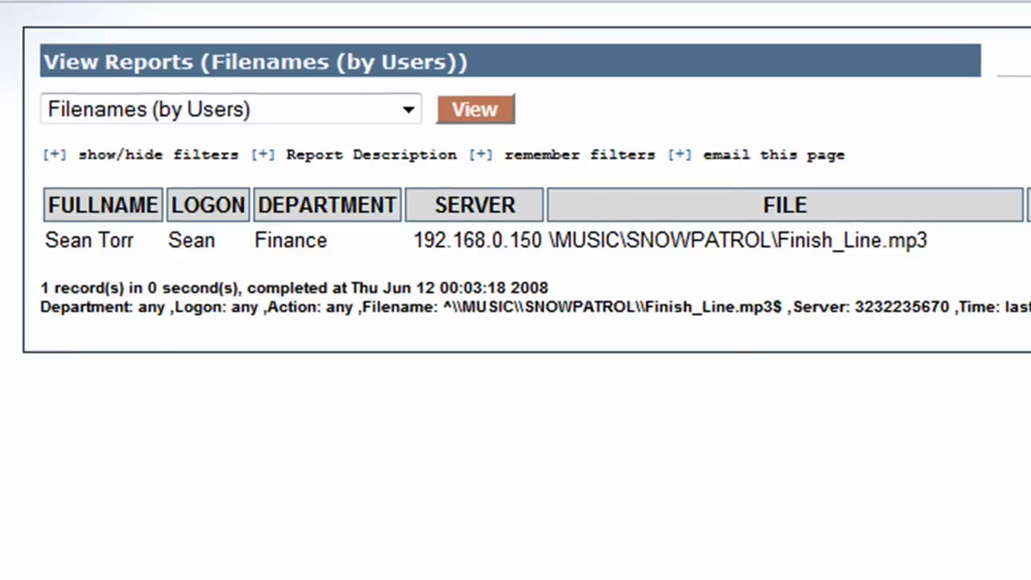
key(alt+Left)
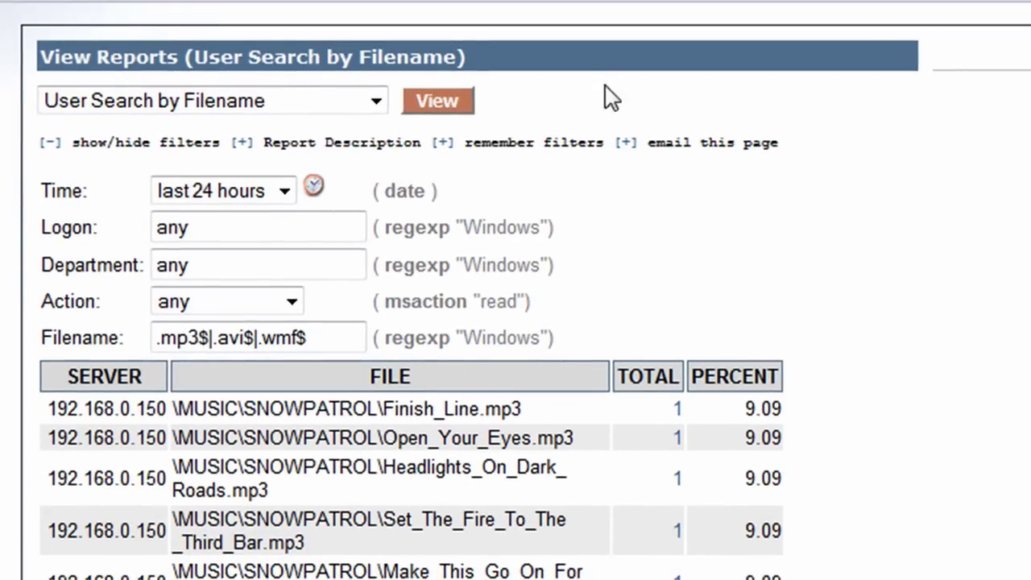
click(446, 142)
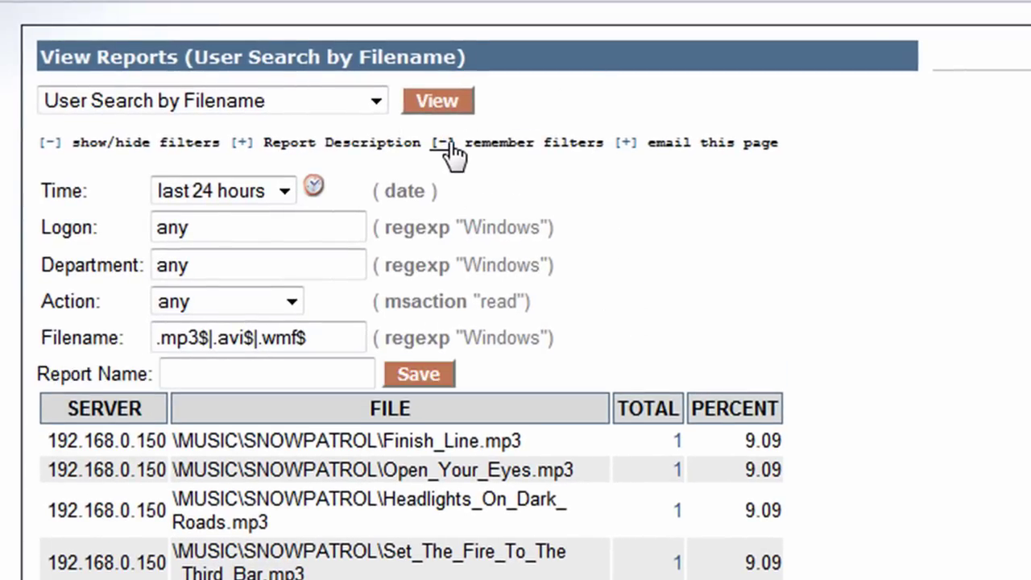
click(239, 370)
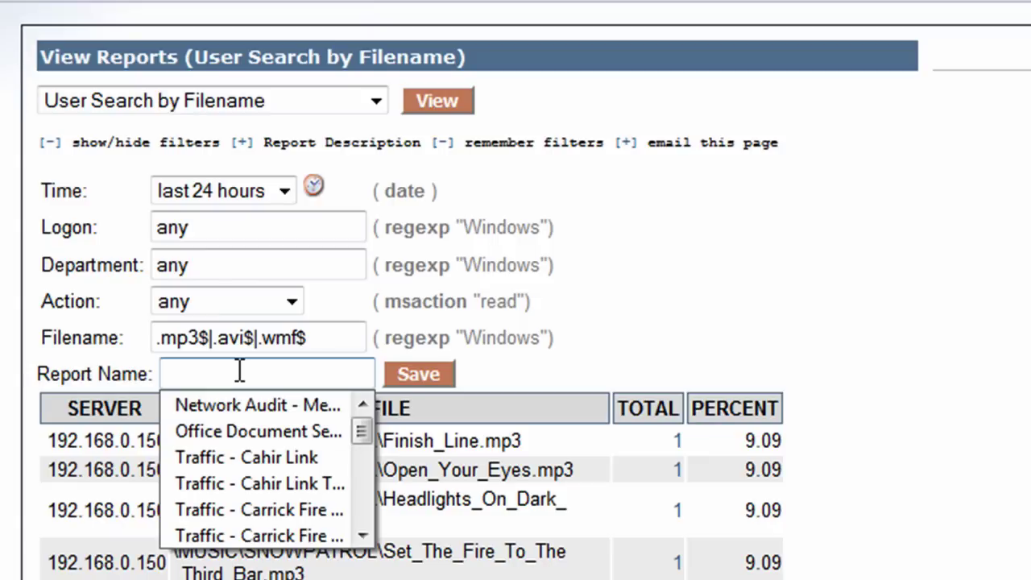
text(Net)
key(Down)
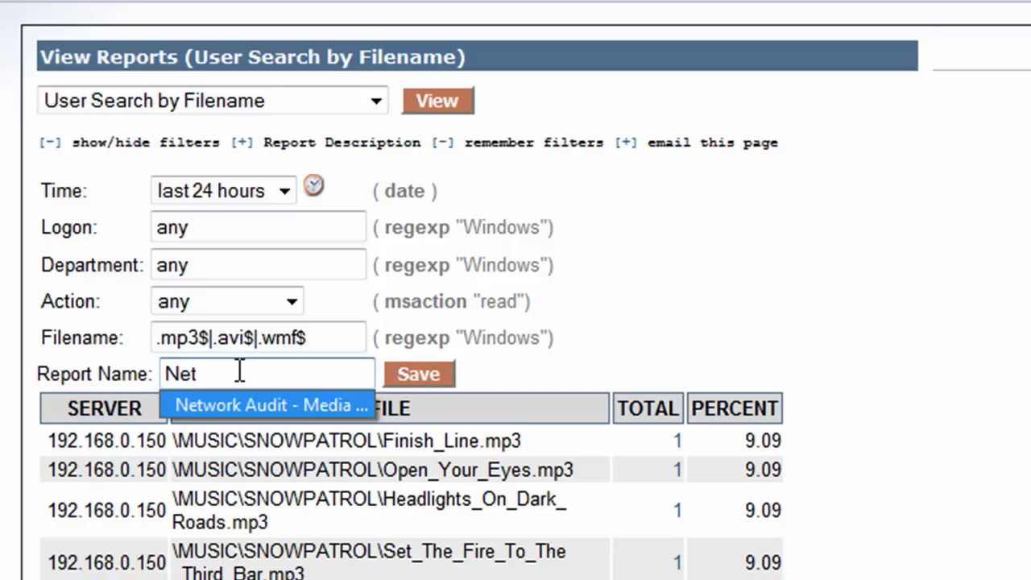
key(Return)
drag(248, 373, 399, 377)
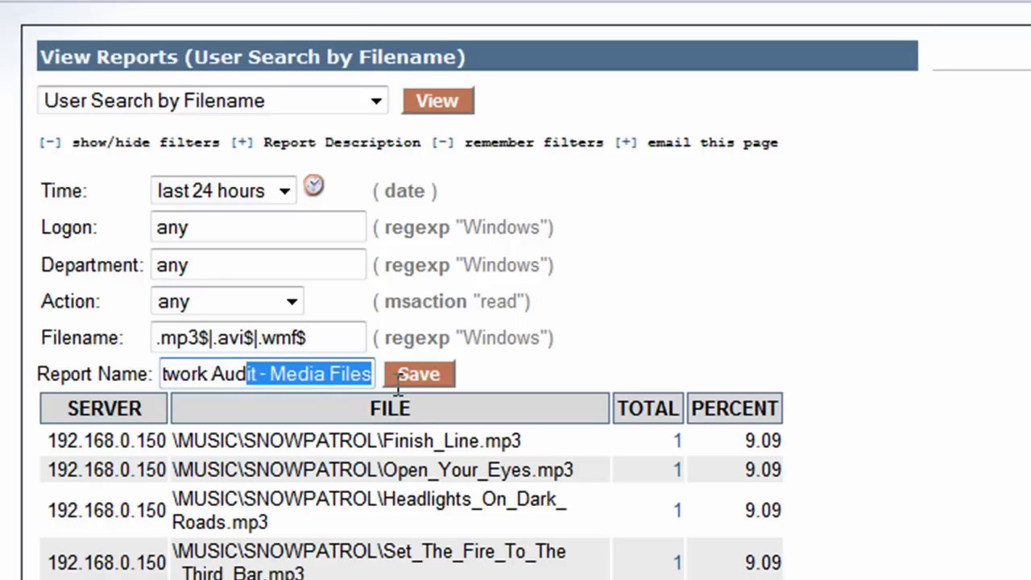
click(331, 371)
click(417, 376)
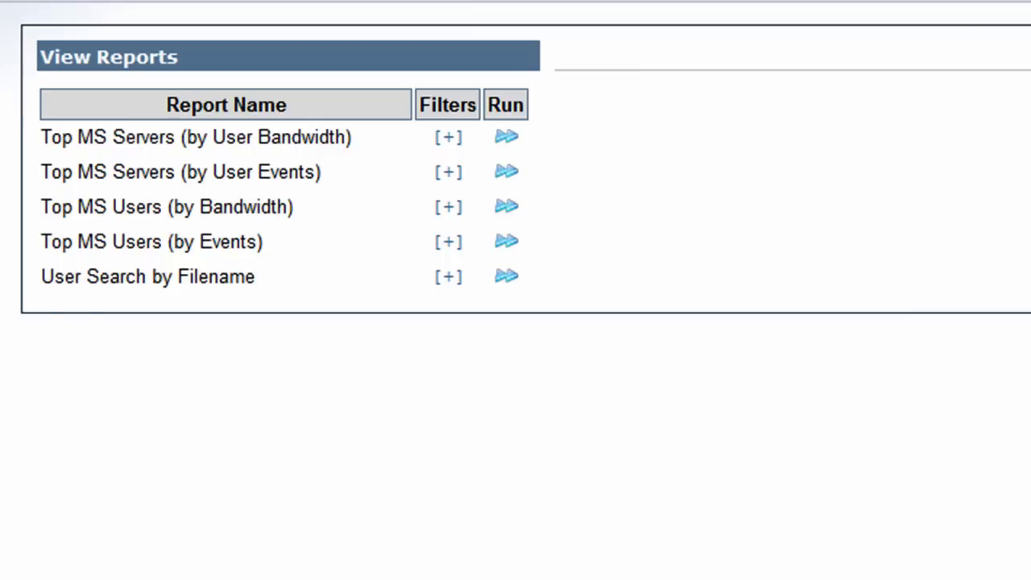
Replace the default 'any' in User Search by Filename's filename filter with .dwg$
click(449, 278)
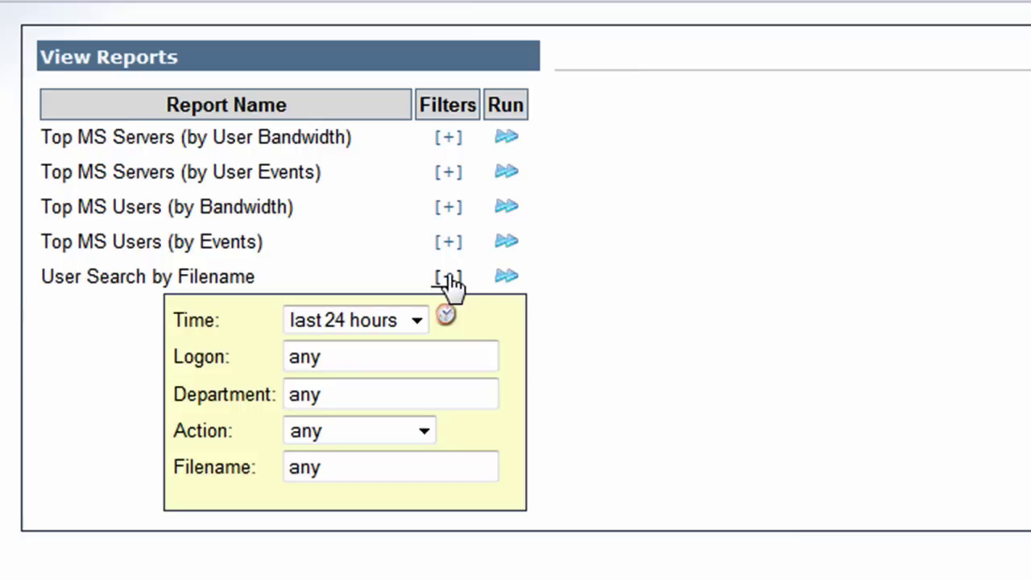
double_click(421, 471)
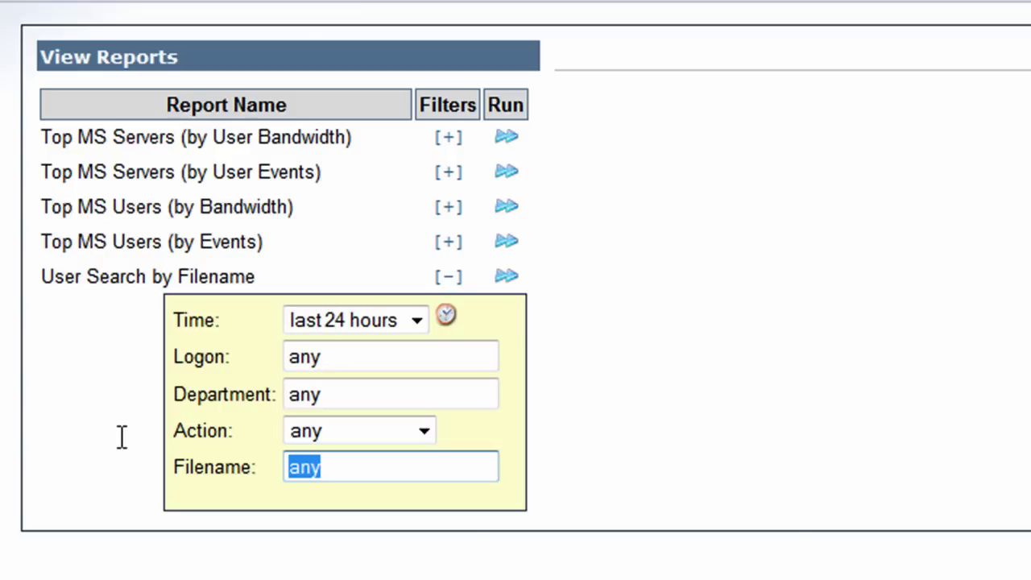
key(BackSpace)
text(.dwg)
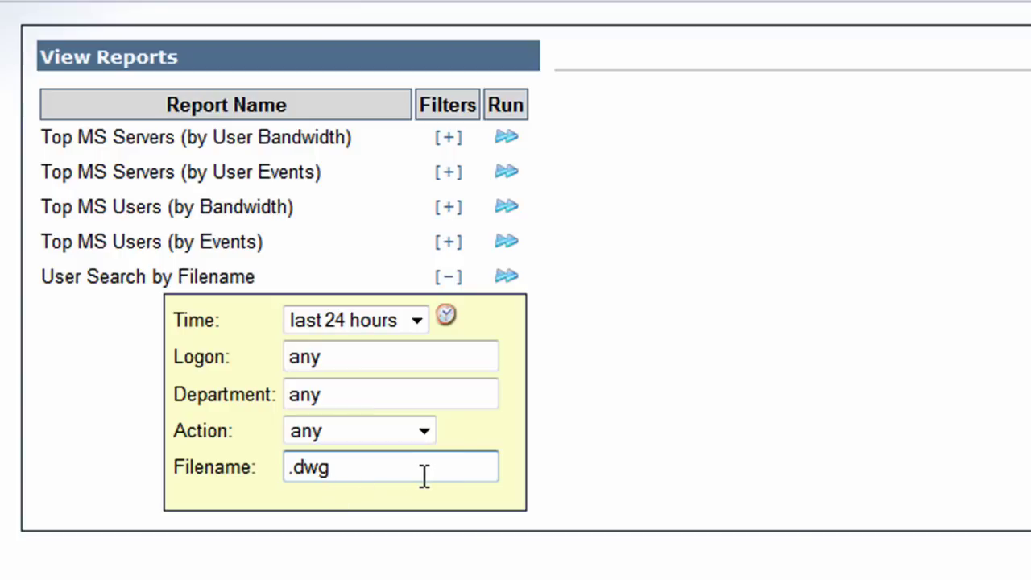
text($)
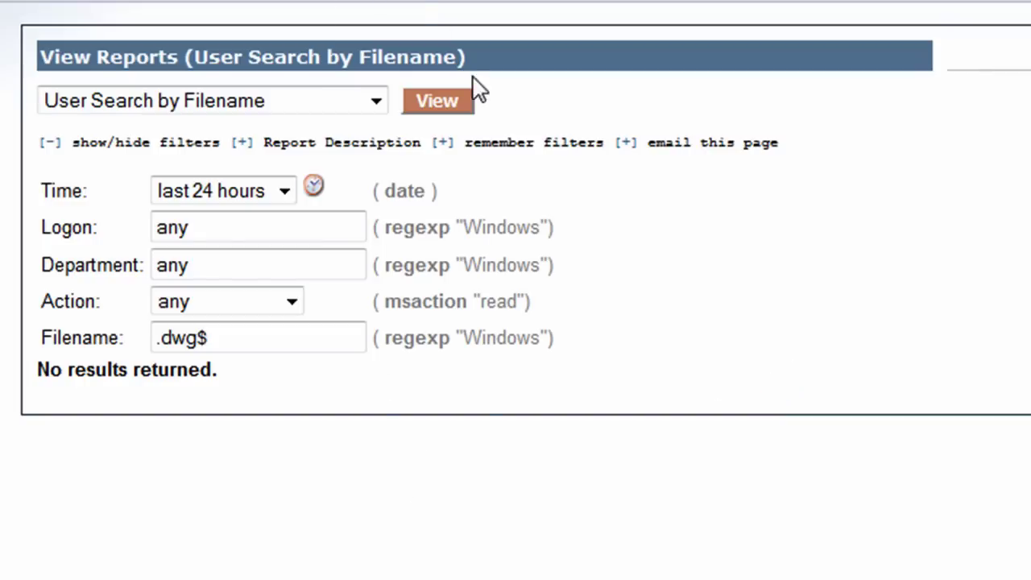
Name the remembered .dwg$ filters 'Network Audit - Autocad' and save the report
click(444, 145)
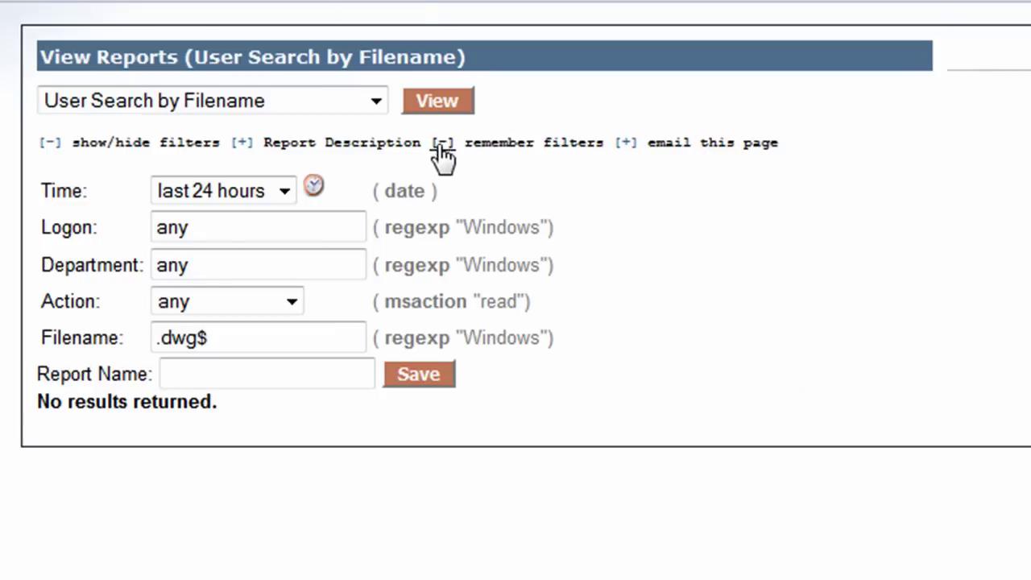
click(245, 375)
text(N)
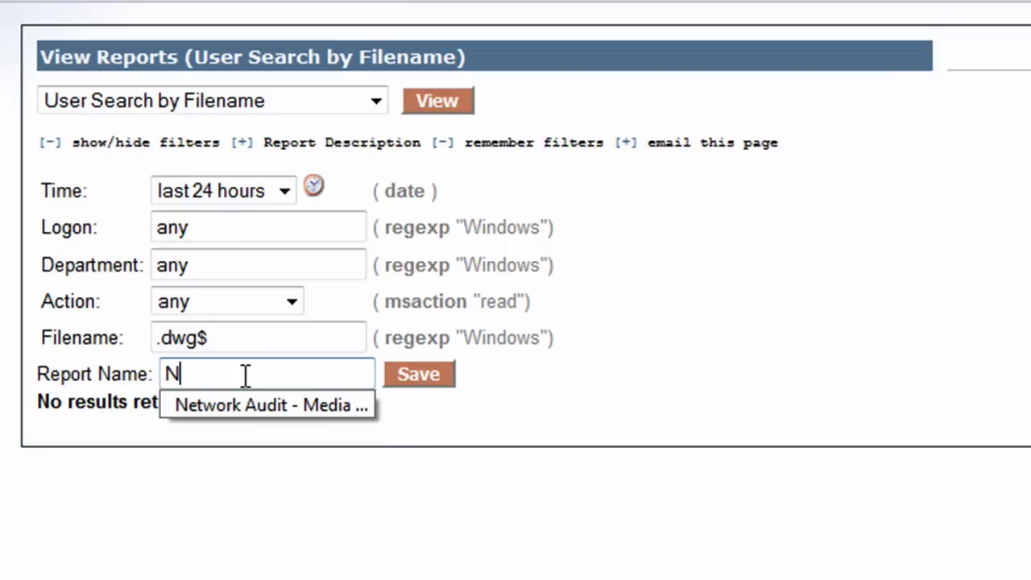
text(etwork Au)
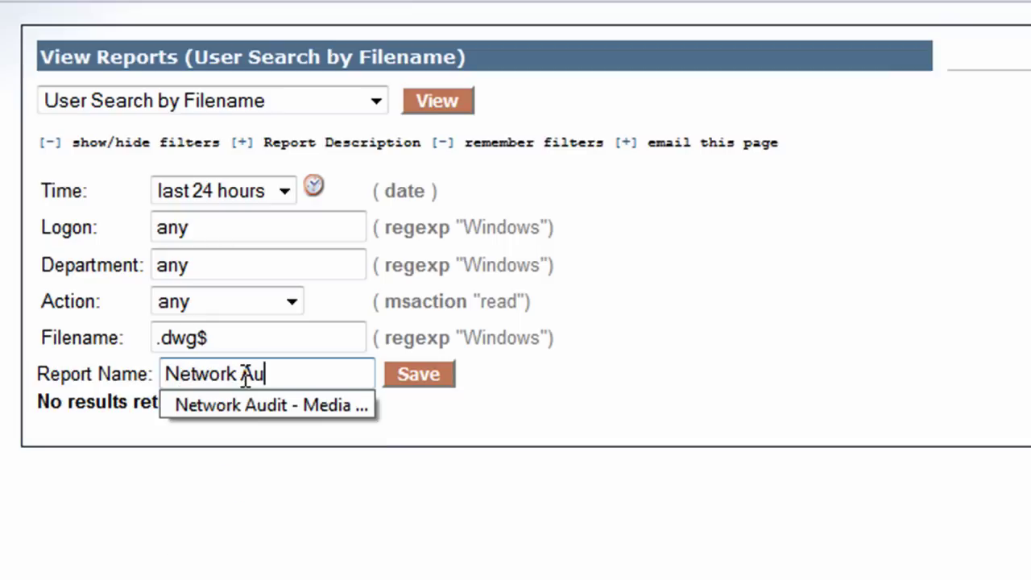
text(dit - Autocad)
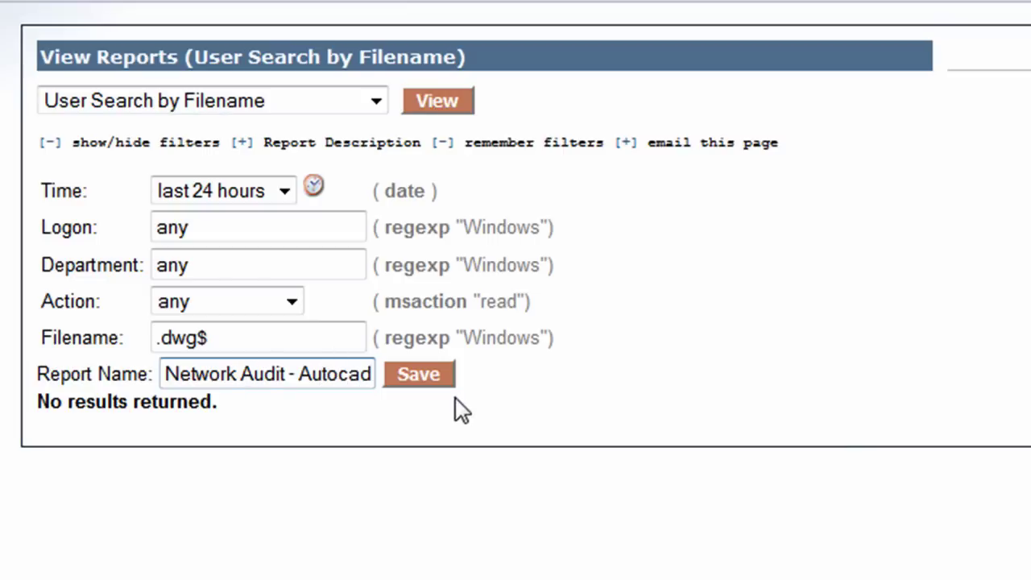
click(432, 380)
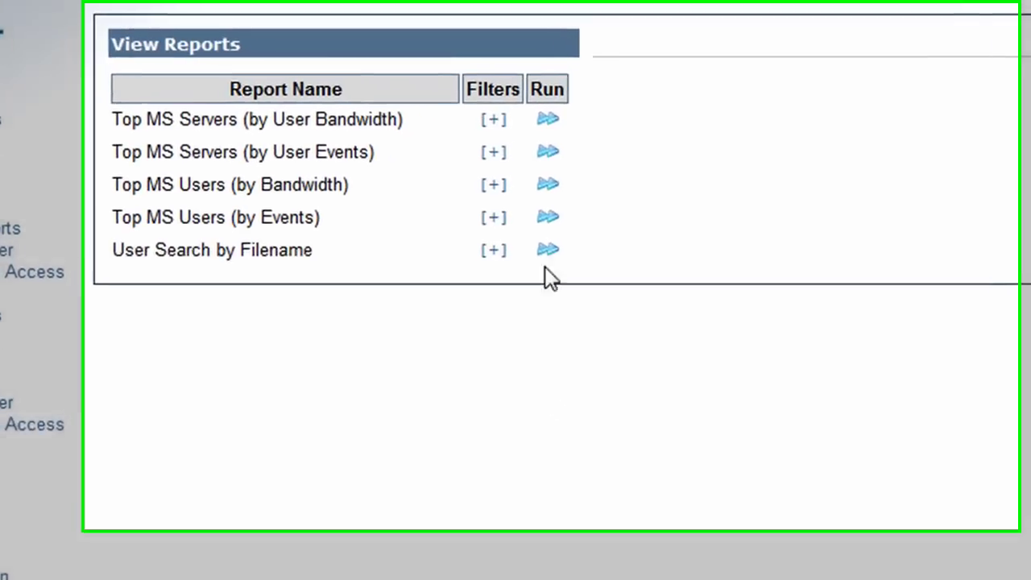
Replace the Filename value 'any' with .doc$|.xls$|.ppt$|.mdb$, fixing typos along the way
click(494, 250)
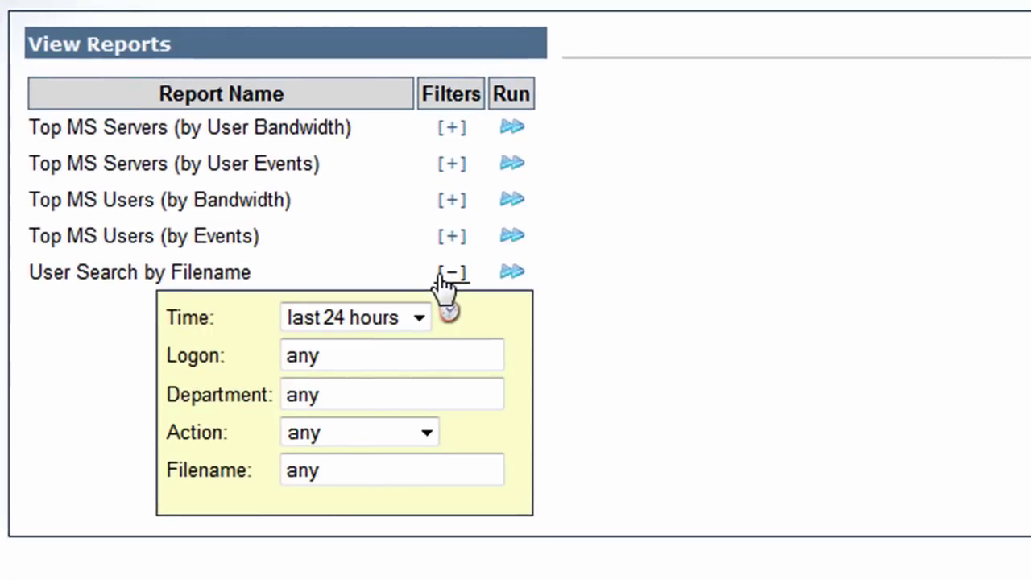
double_click(357, 470)
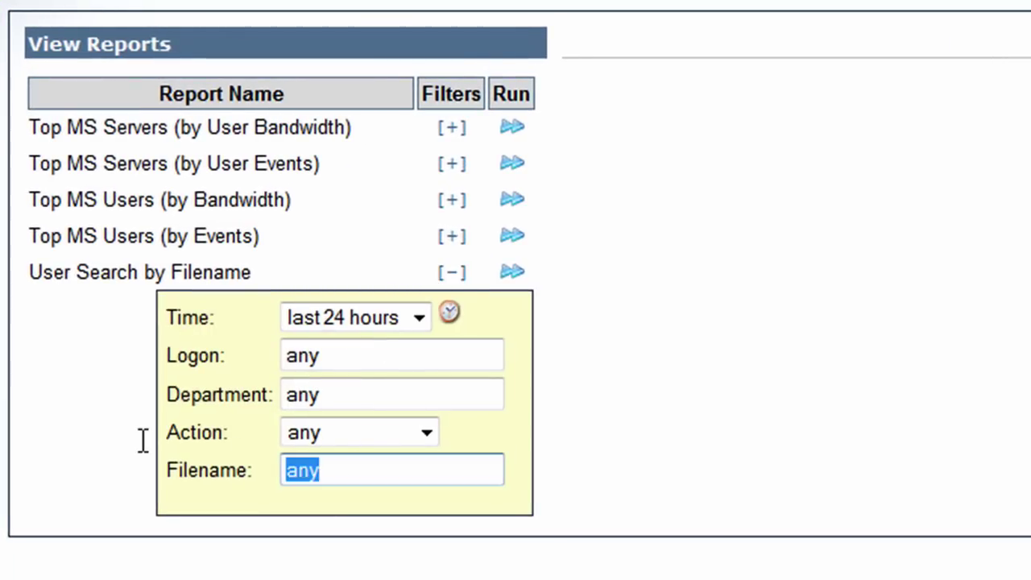
text(.dco)
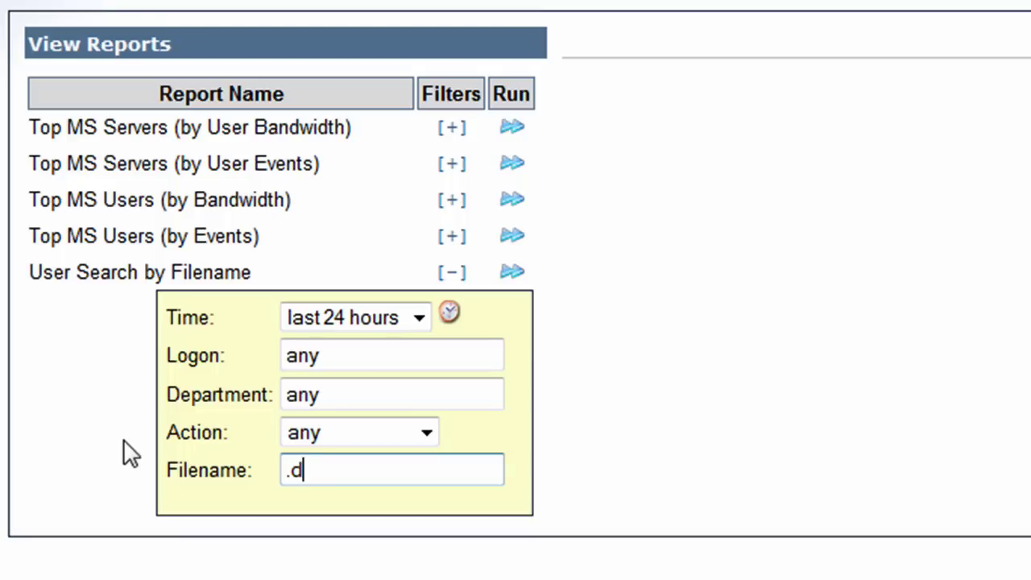
key(BackSpace)
key(BackSpace)
text(oc$|)
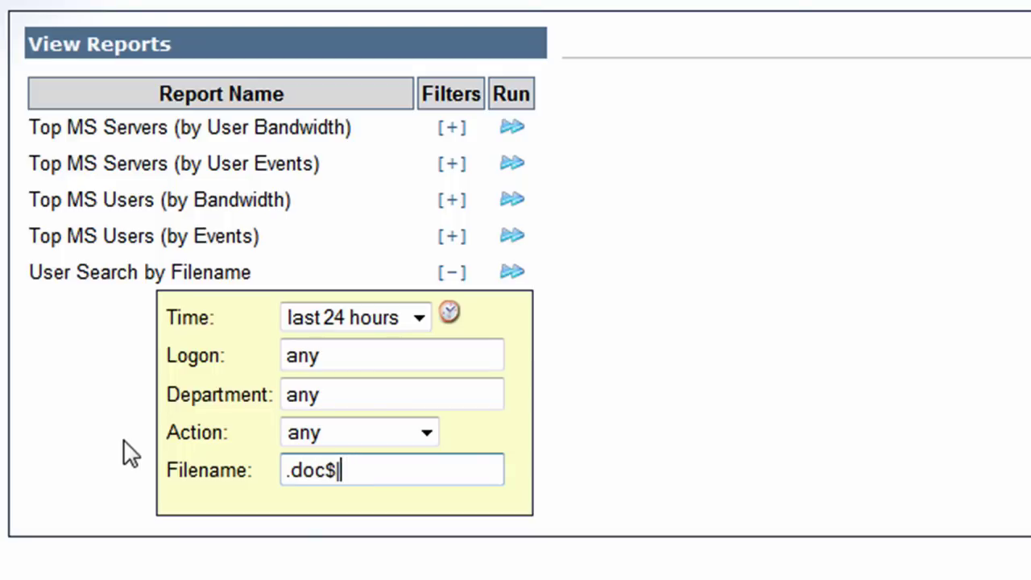
text(Axls$|.ppt)
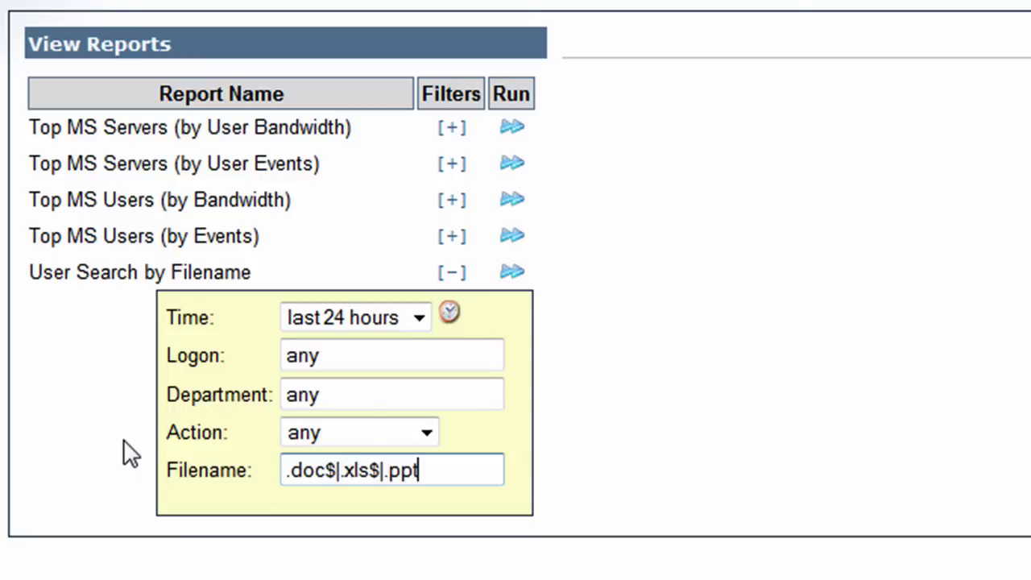
text($\.mdb)
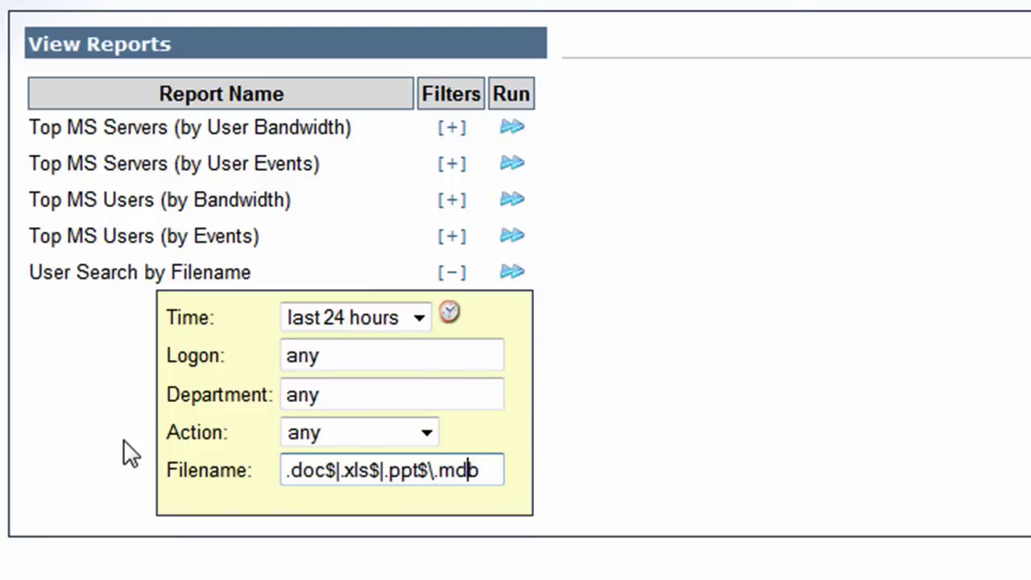
key(Left)
key(Left)
key(Left)
key(BackSpace)
text(|)
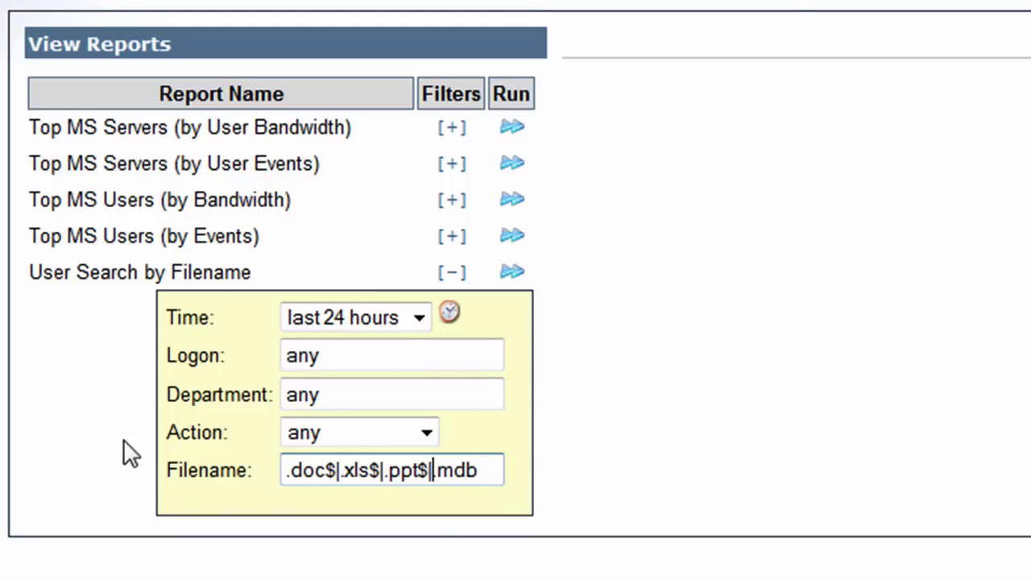
click(498, 469)
text($)
drag(432, 471, 498, 472)
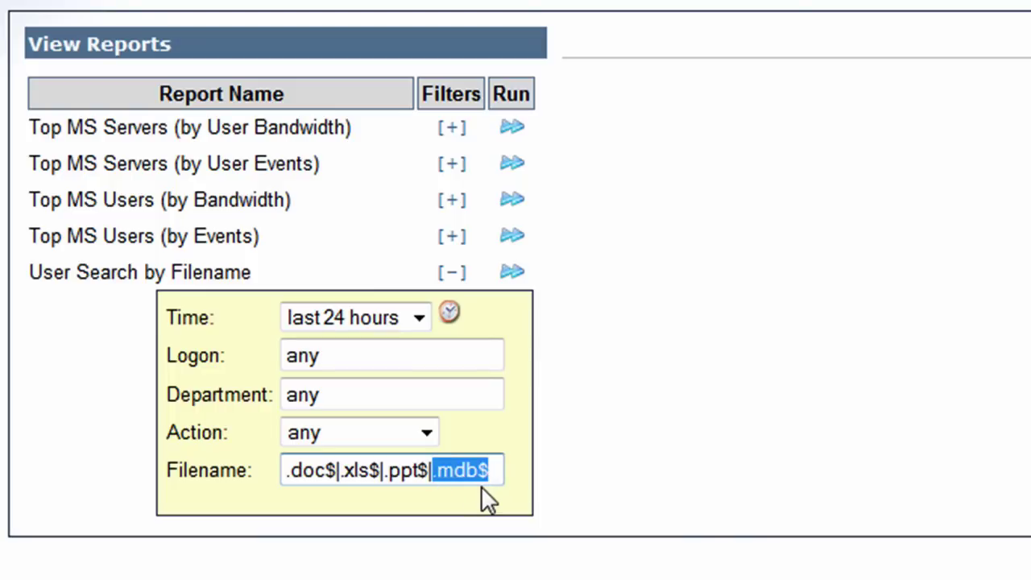
click(474, 500)
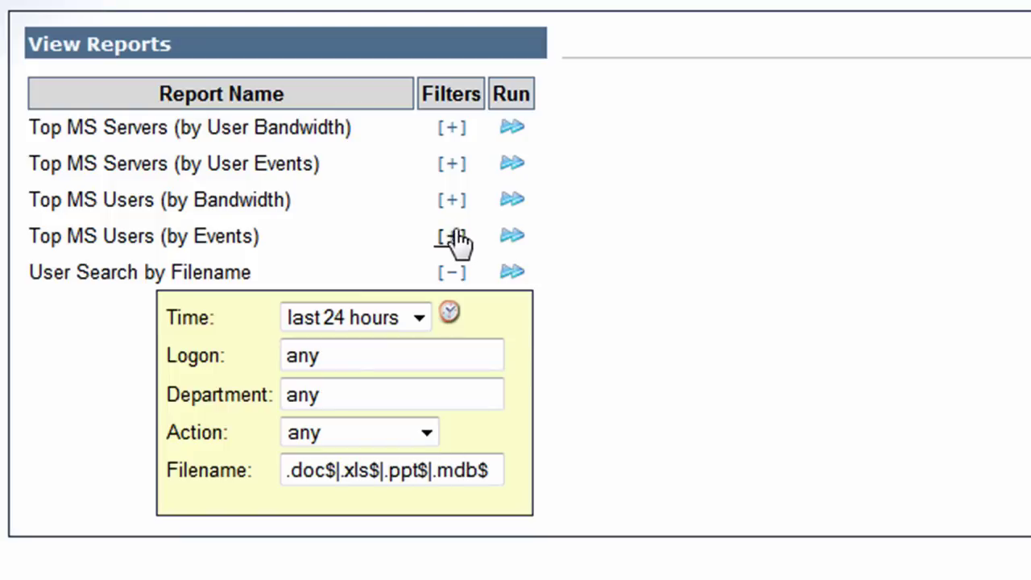
Run the Office-file search and save it as 'Network Audit - Office Documents'
click(511, 275)
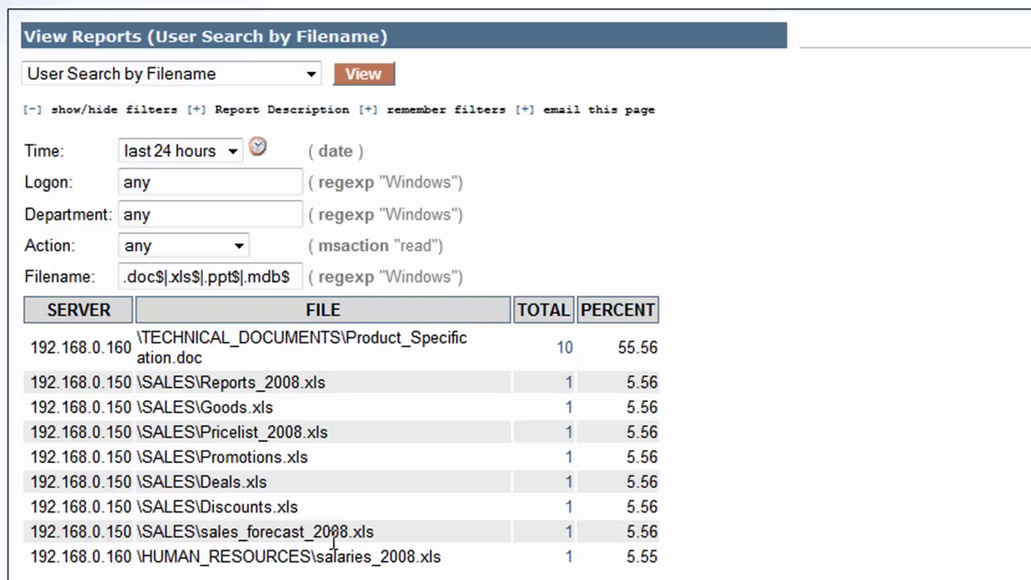
click(368, 110)
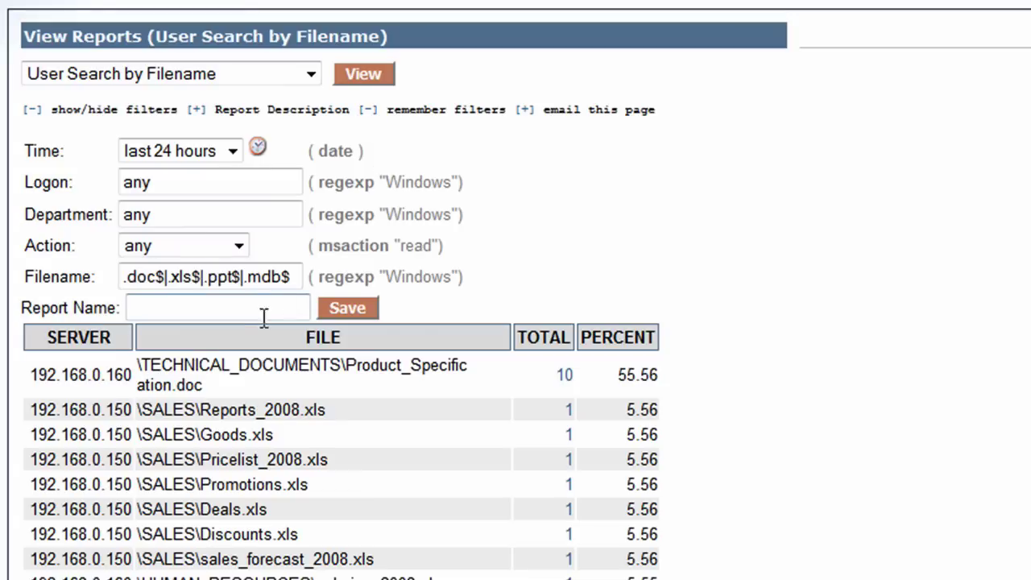
click(221, 309)
text(Net)
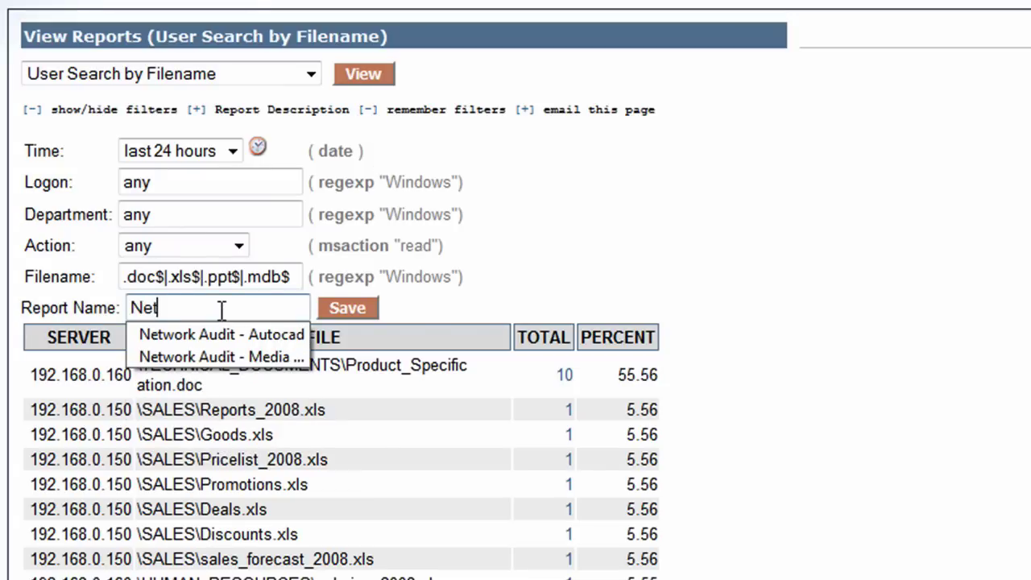
text(work A)
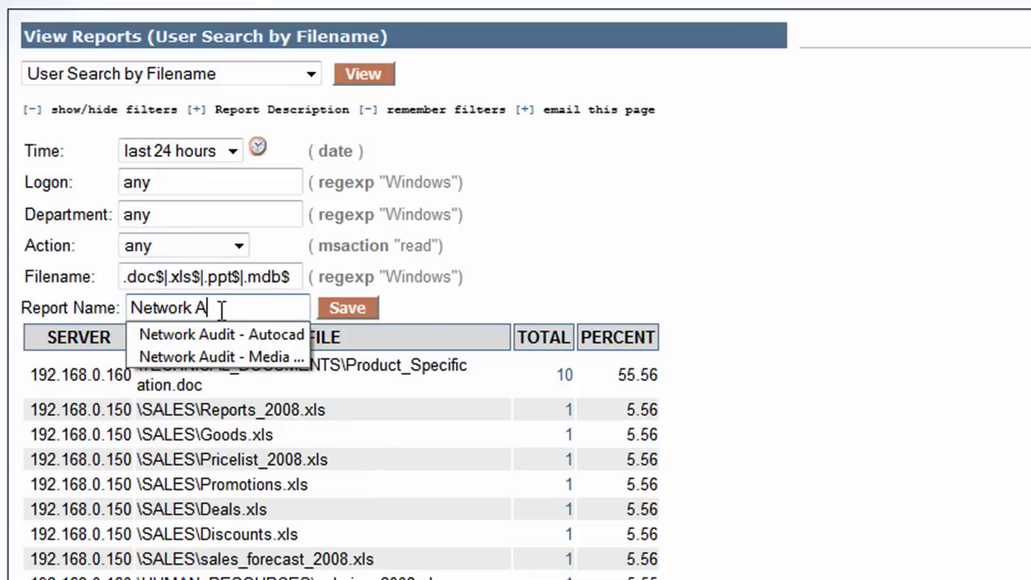
text(udit)
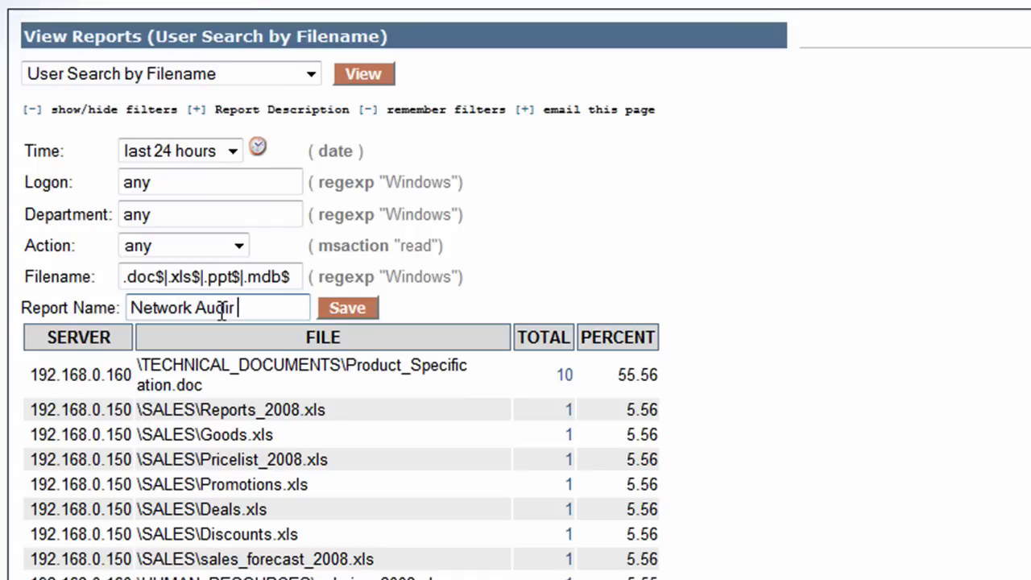
key(BackSpace)
key(BackSpace)
text(t - )
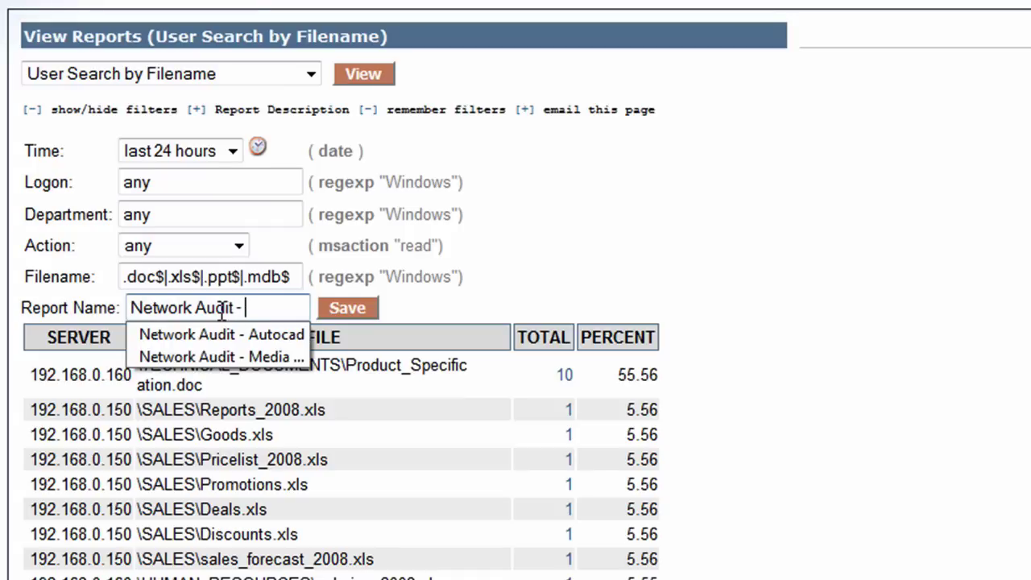
text(Office )
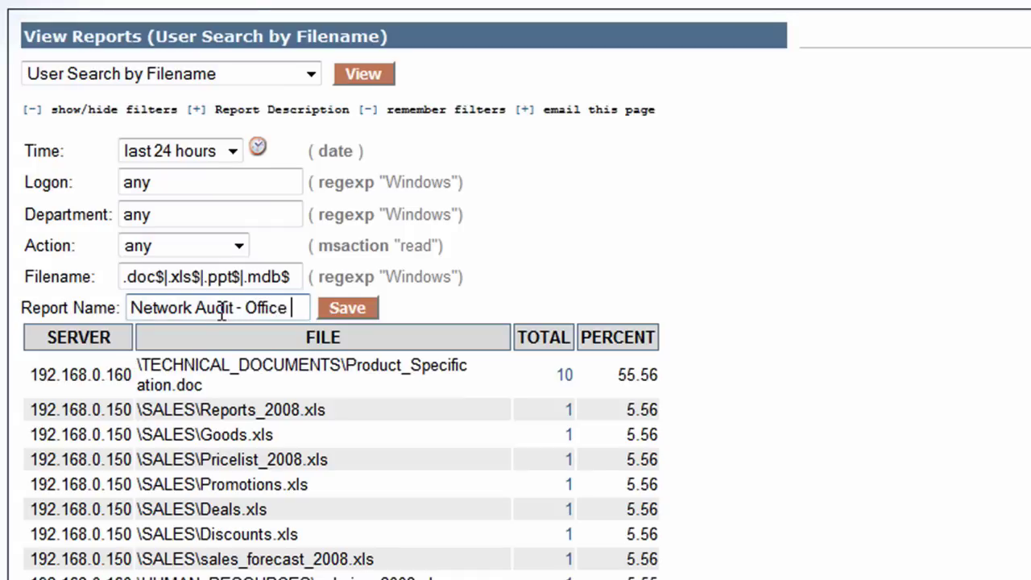
text(Documents)
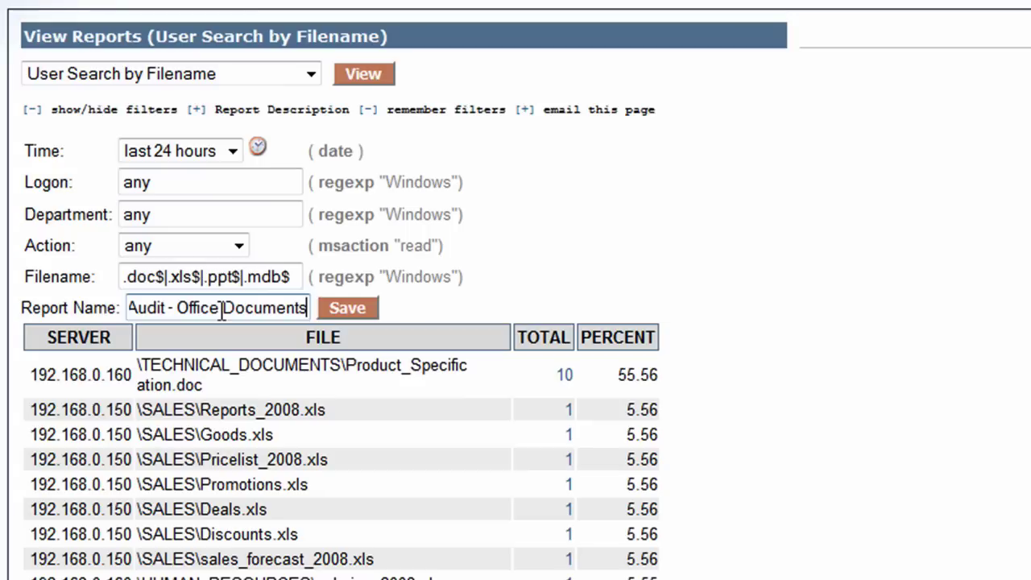
click(349, 310)
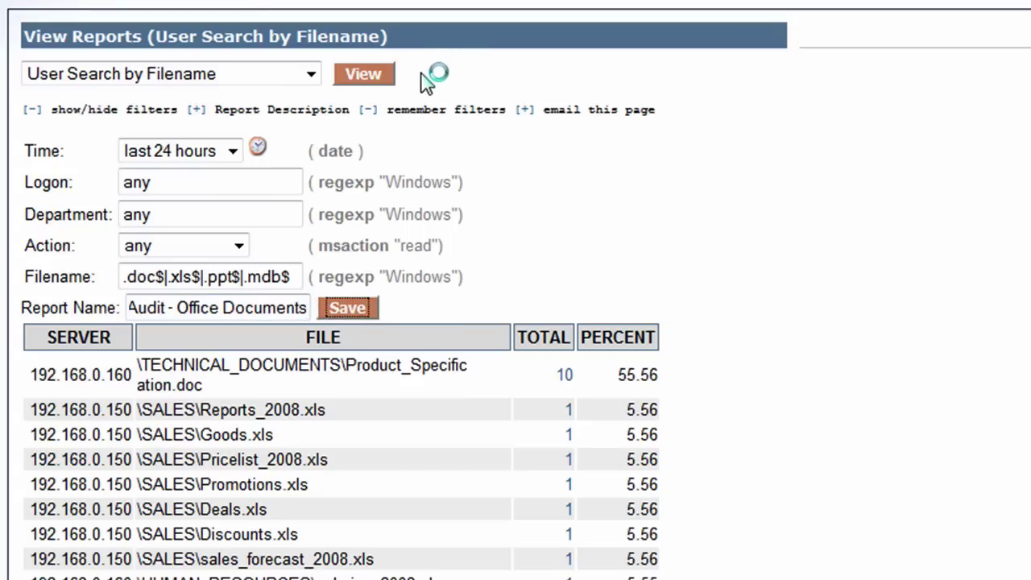